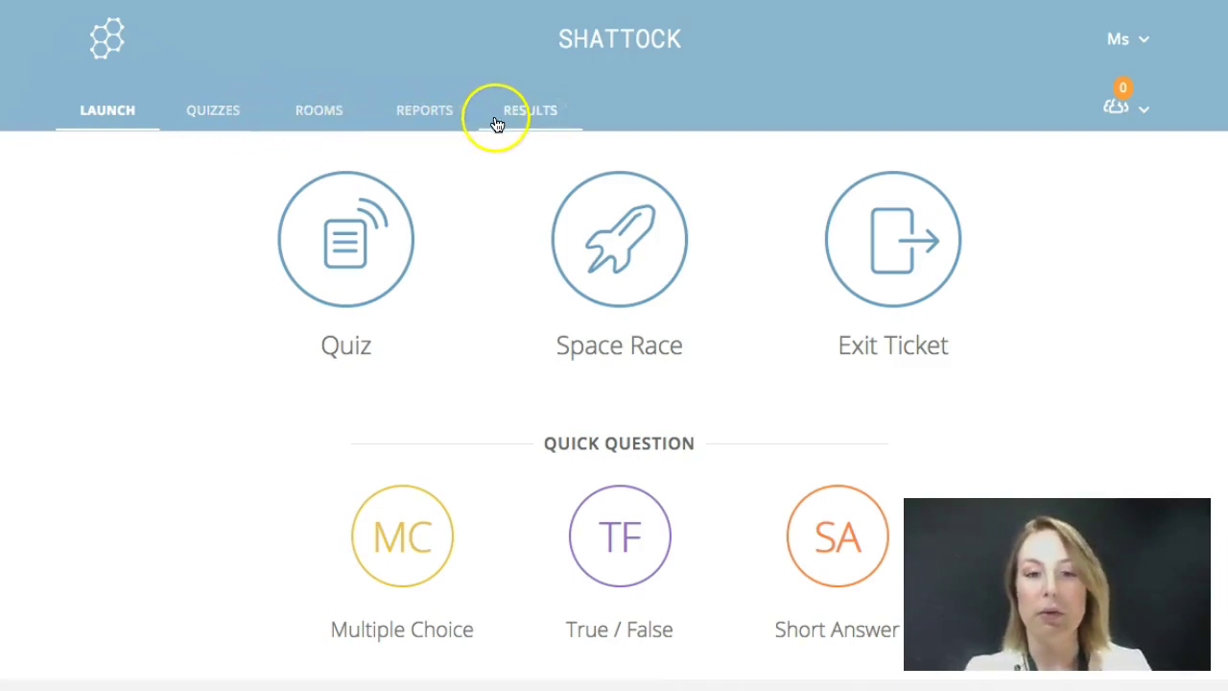
Browse the Rooms and Reports lists, then view live Personality Revision results.
left_click(312, 128)
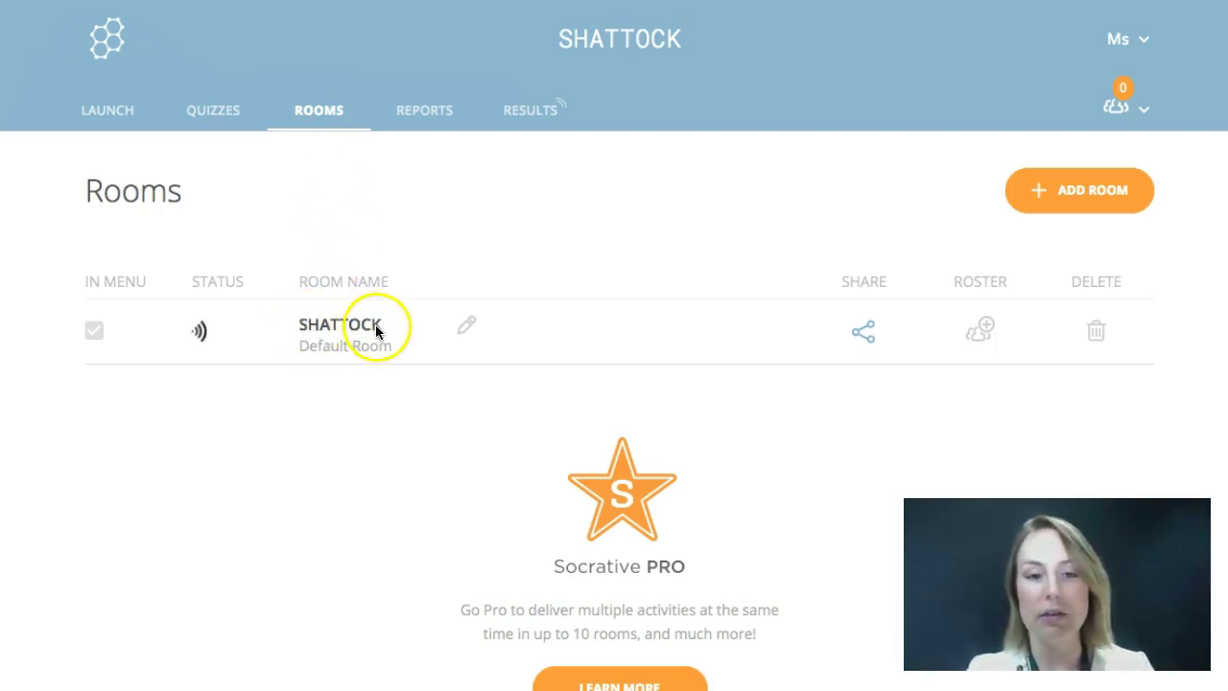
left_click(433, 111)
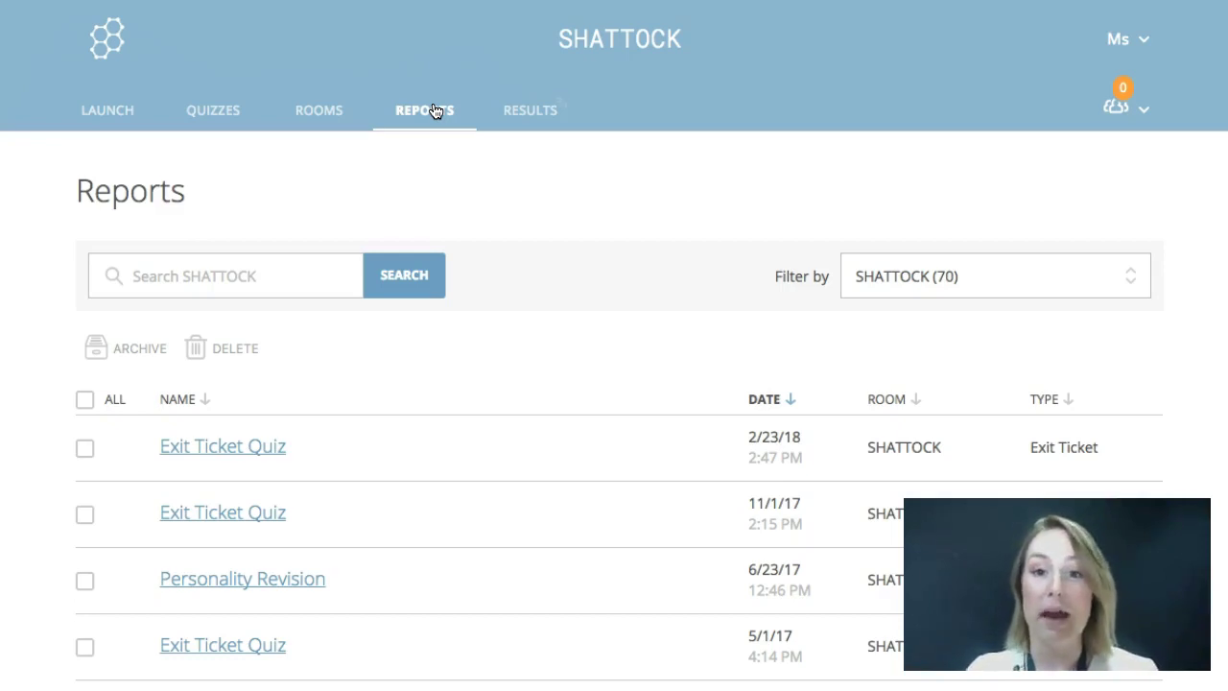
left_click(537, 115)
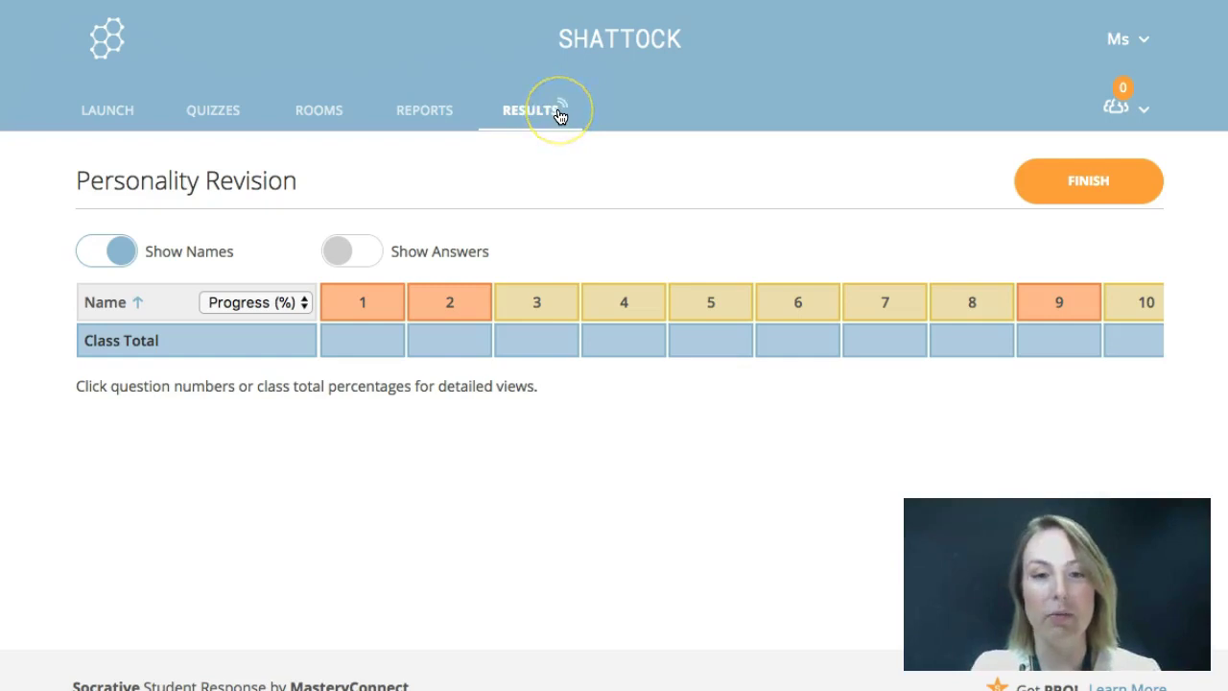
Finish the Personality Revision activity with To Launch and scroll the launch options.
left_click(1090, 194)
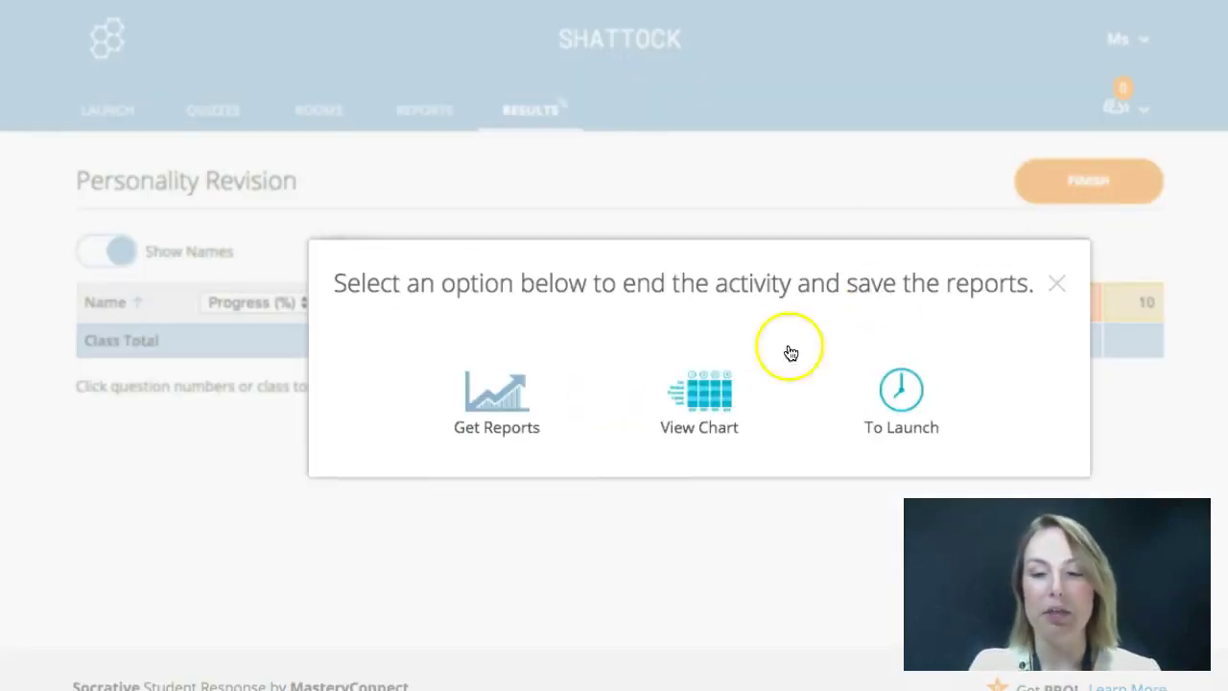
left_click(859, 408)
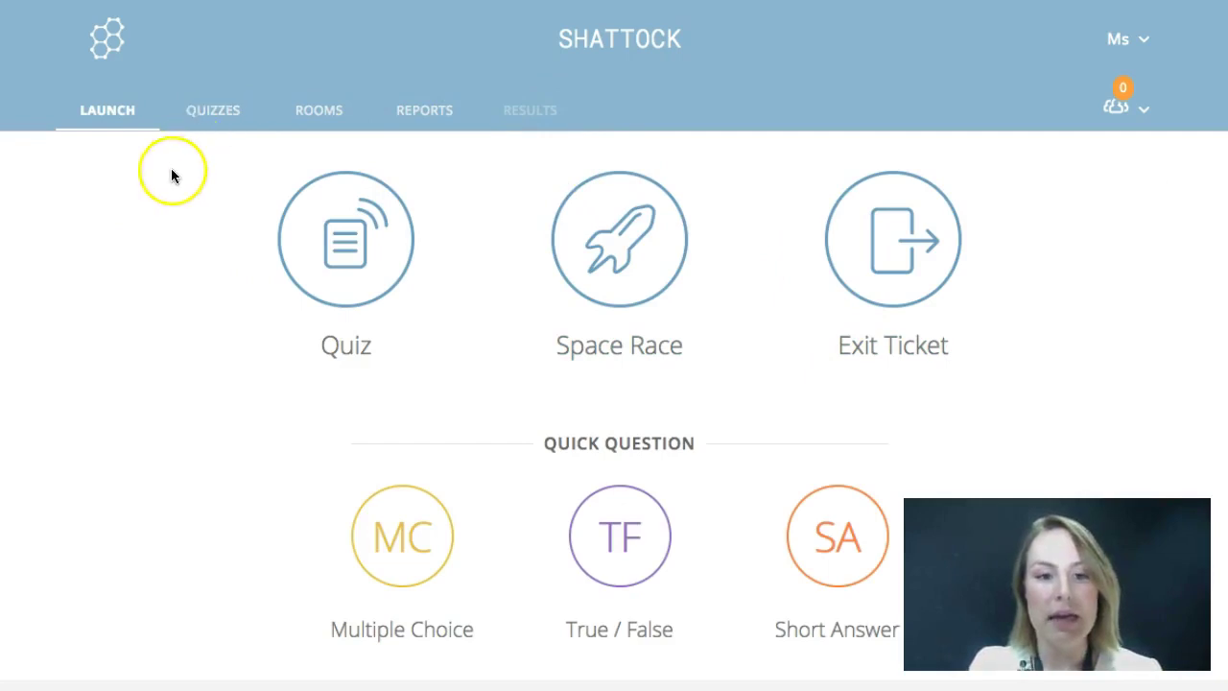
scroll(614, 345, "down", 1)
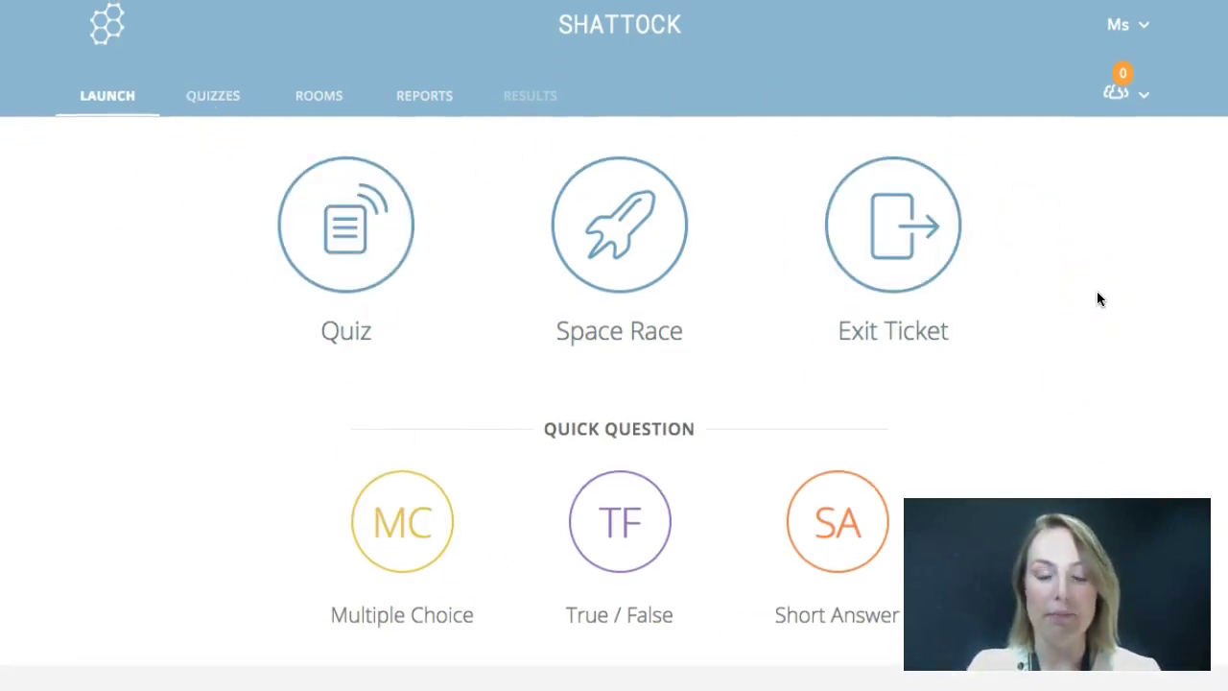
scroll(1100, 299, "down", 1)
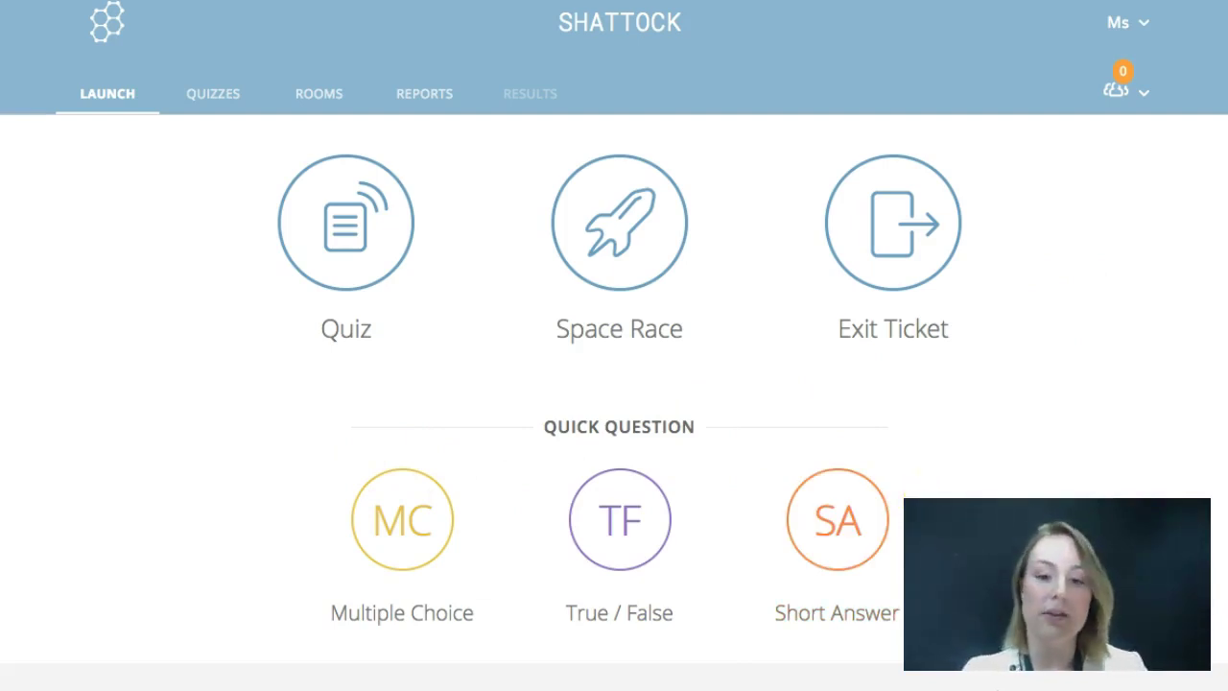
Launch a True/False quick question, then switch back to the Launch tab.
left_click(650, 509)
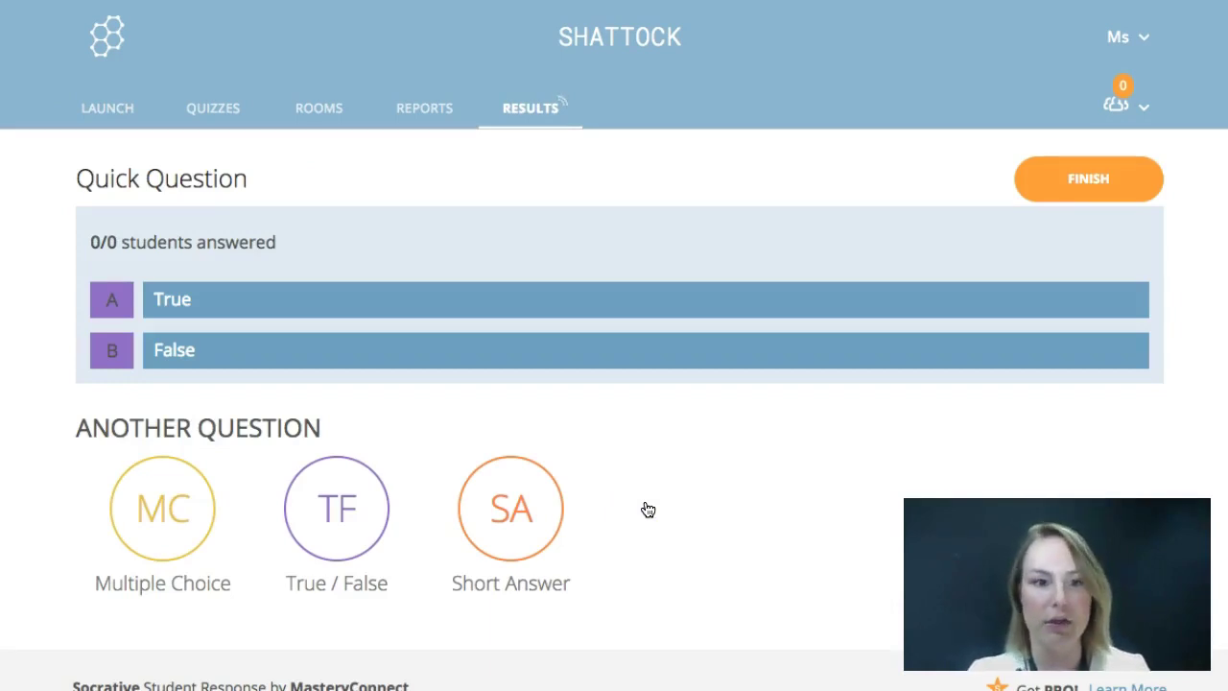
left_click(114, 113)
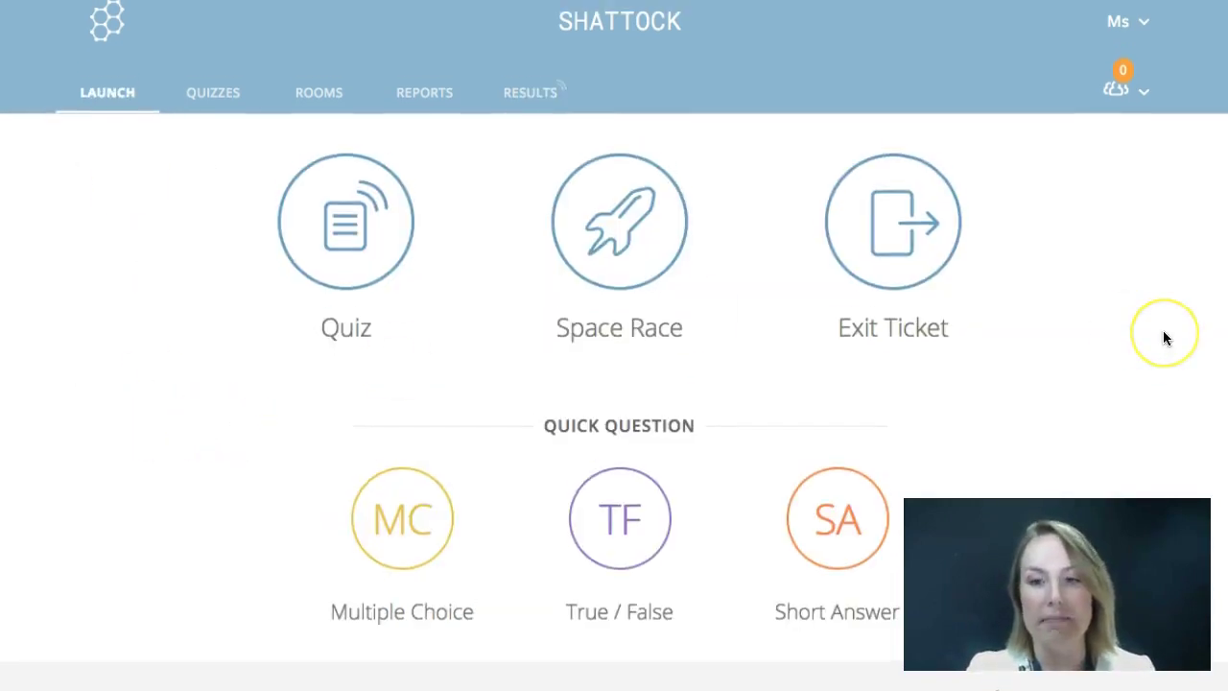
scroll(1163, 337, "up", 1)
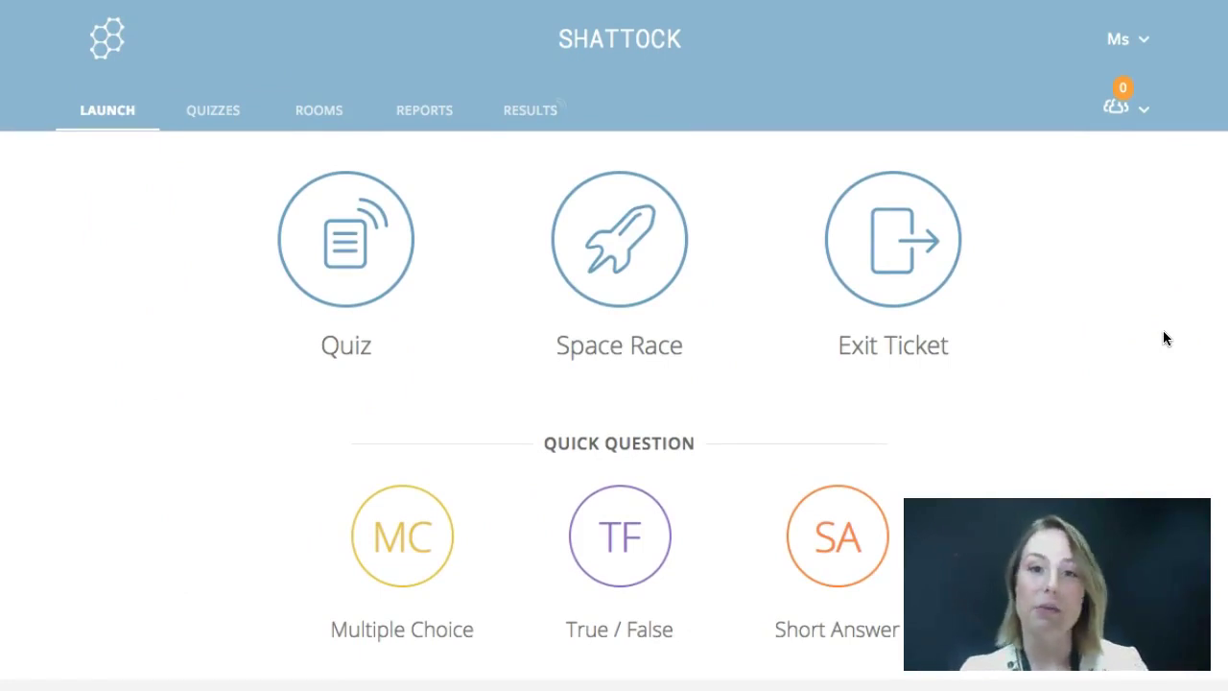
Launch an Exit Ticket and open the detailed results for question 1.
left_click(890, 250)
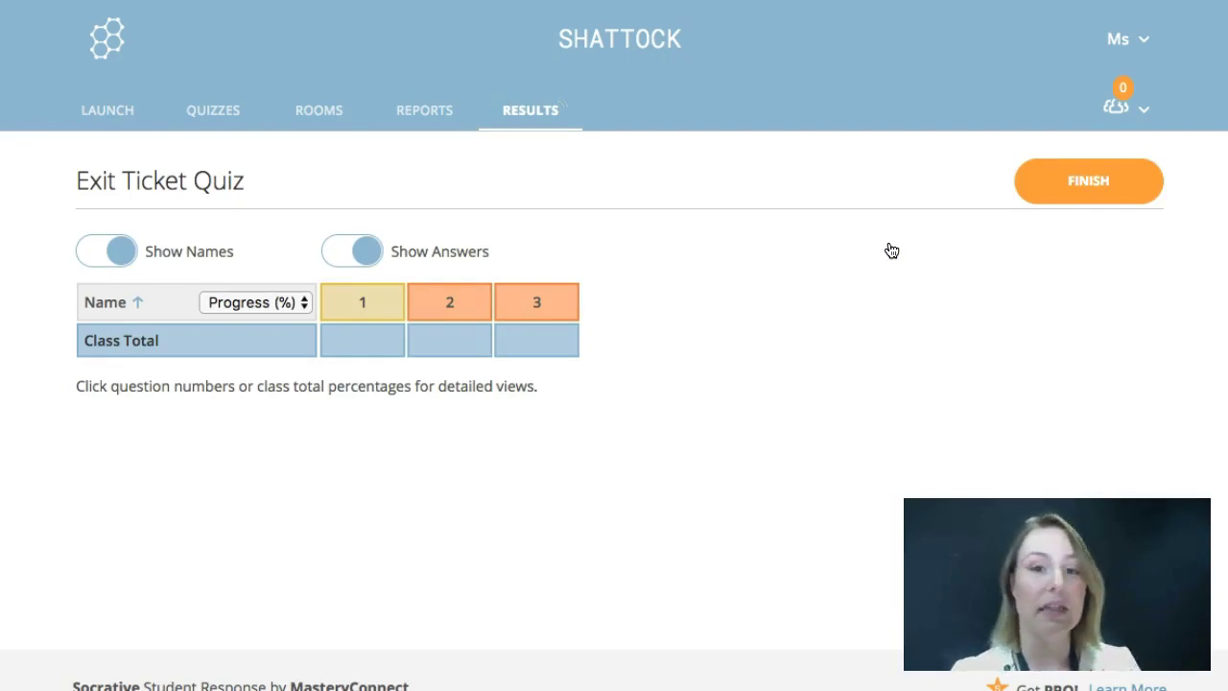
left_click(344, 307)
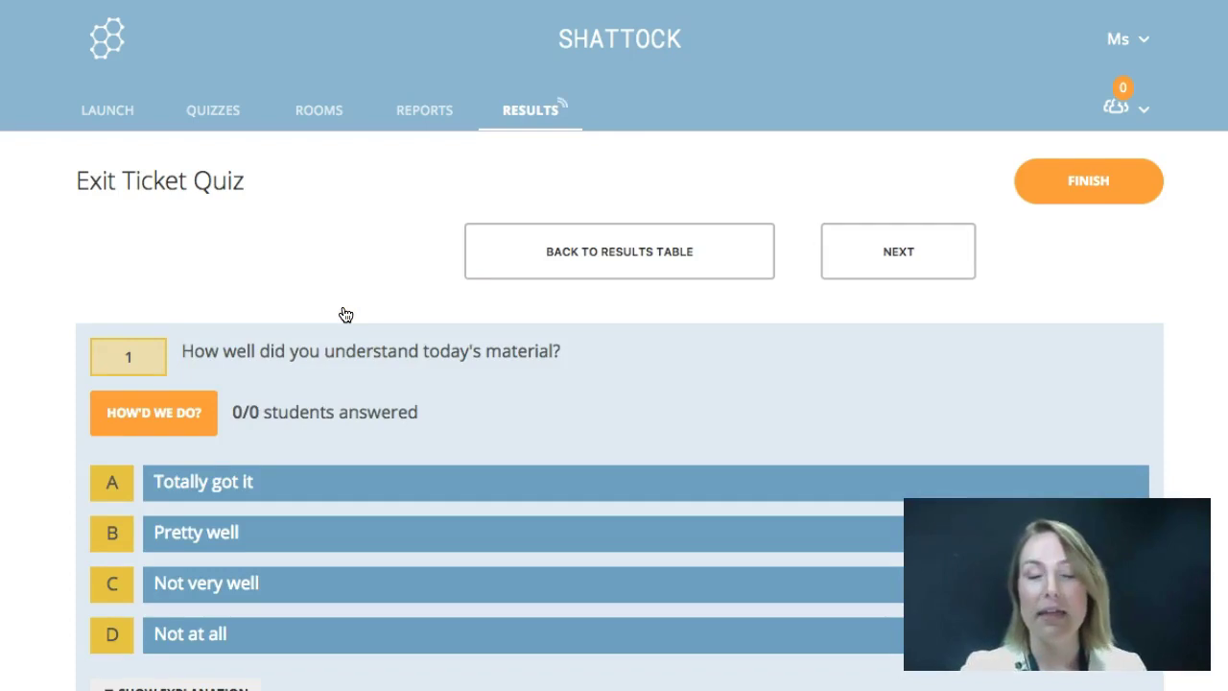
left_click(391, 339)
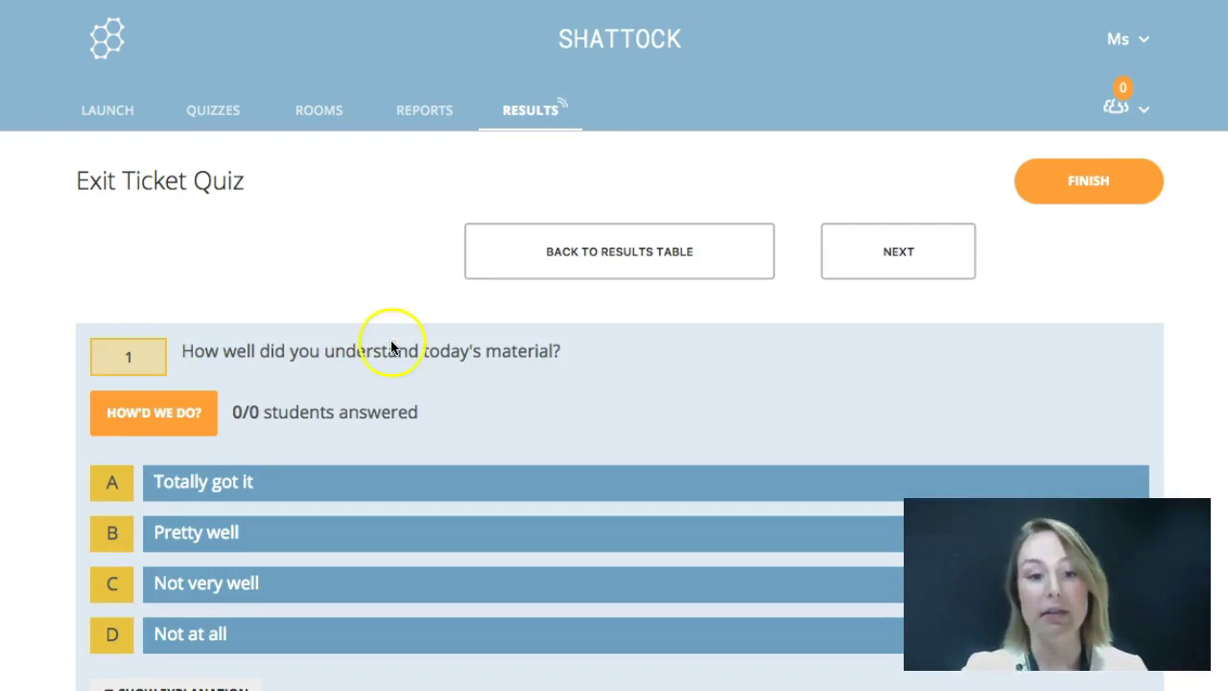
scroll(364, 345, "down", 1)
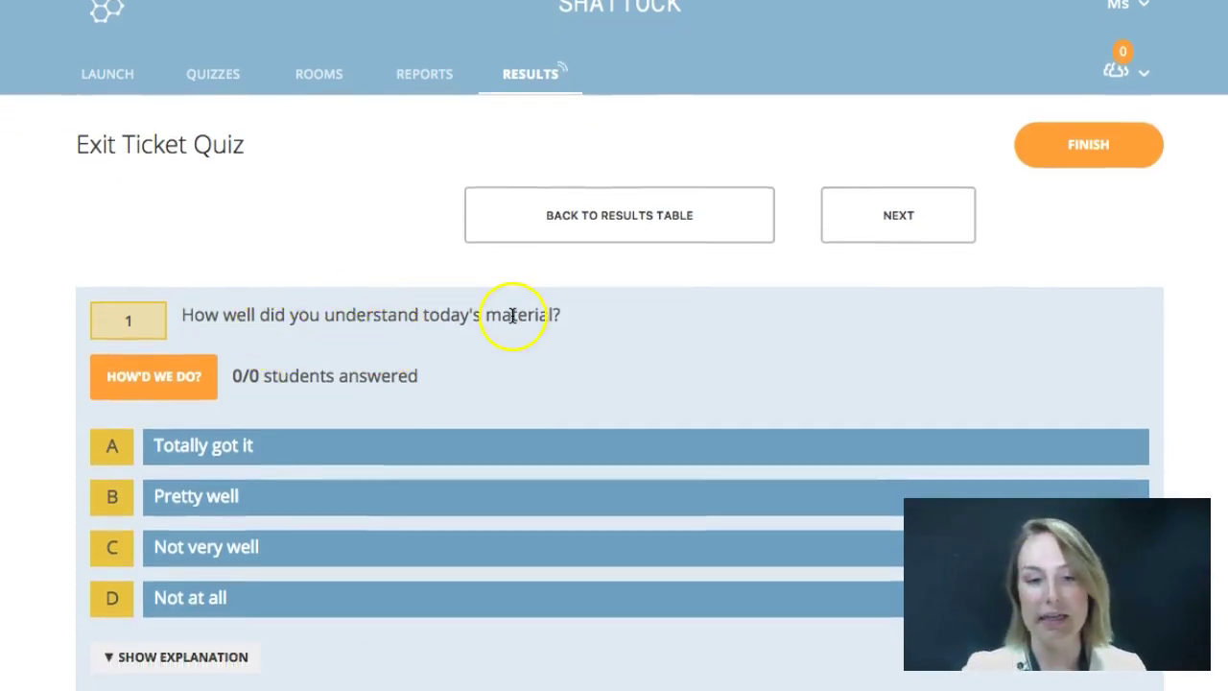
Review questions 2 and 3, then finish the Exit Ticket with To Launch.
left_click(902, 201)
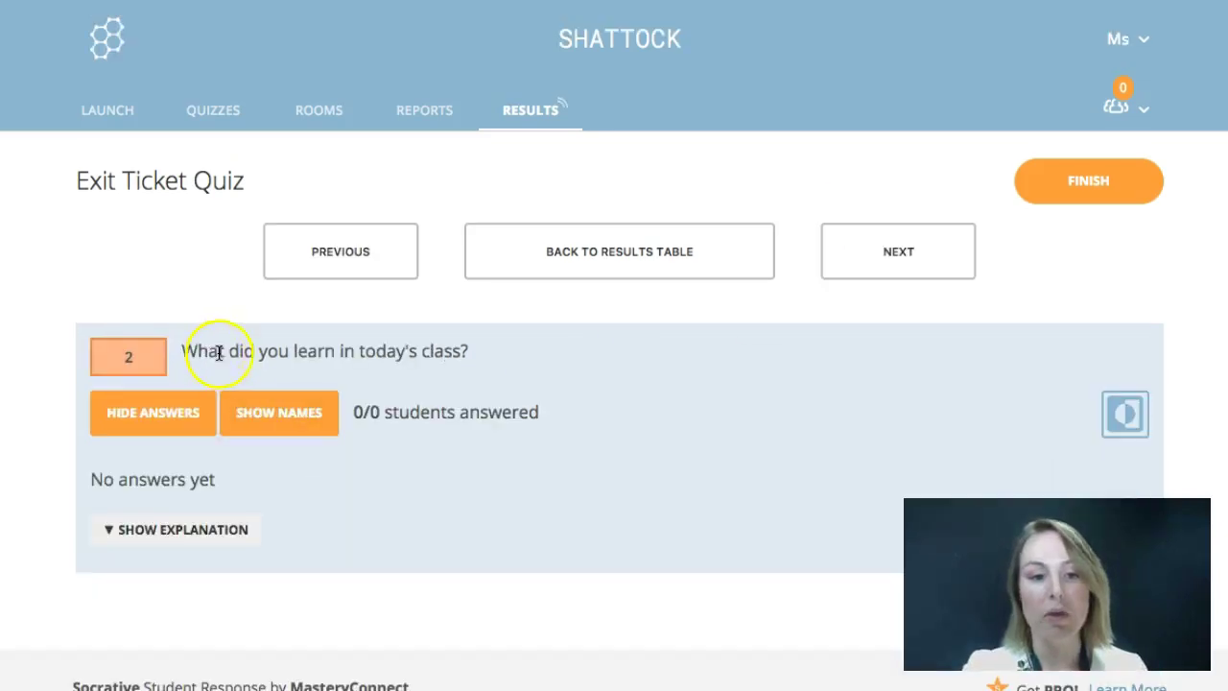
left_click(850, 266)
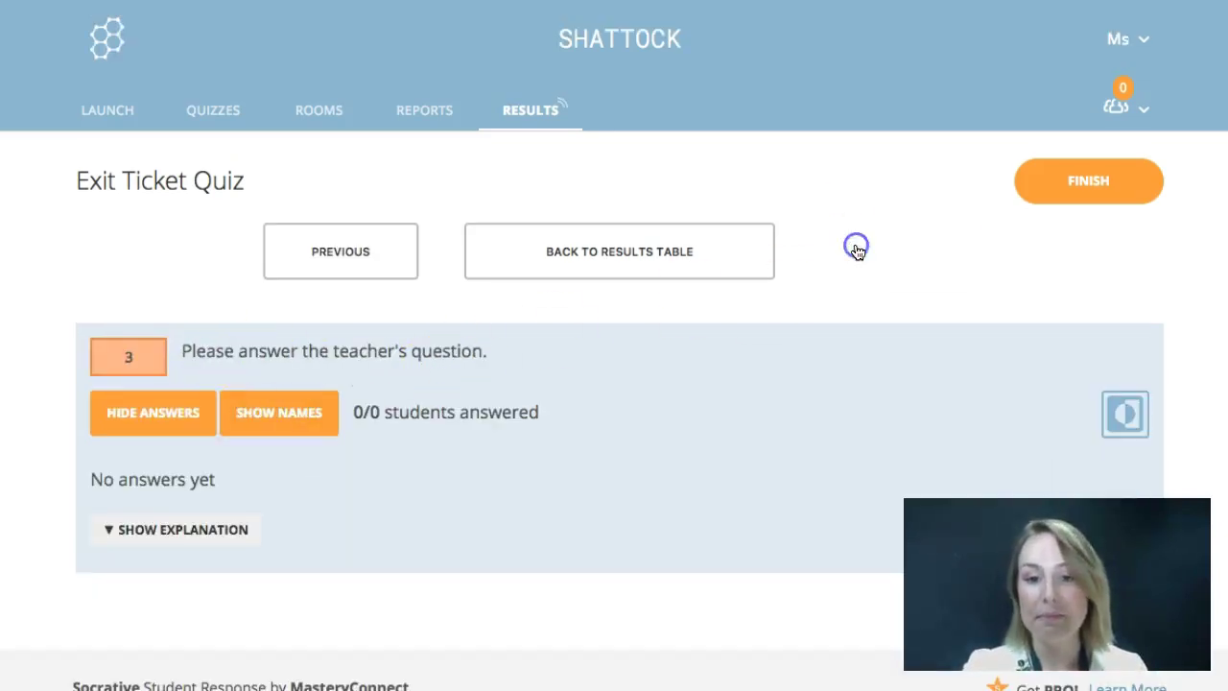
left_click(353, 269)
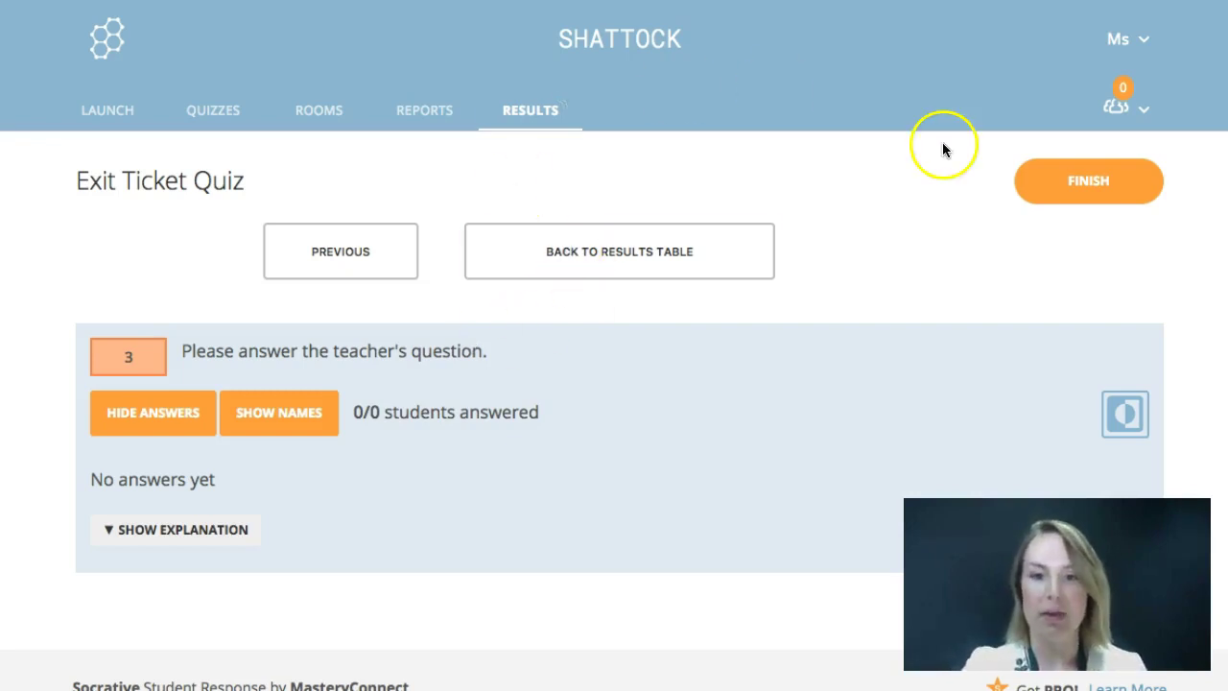
left_click(1042, 179)
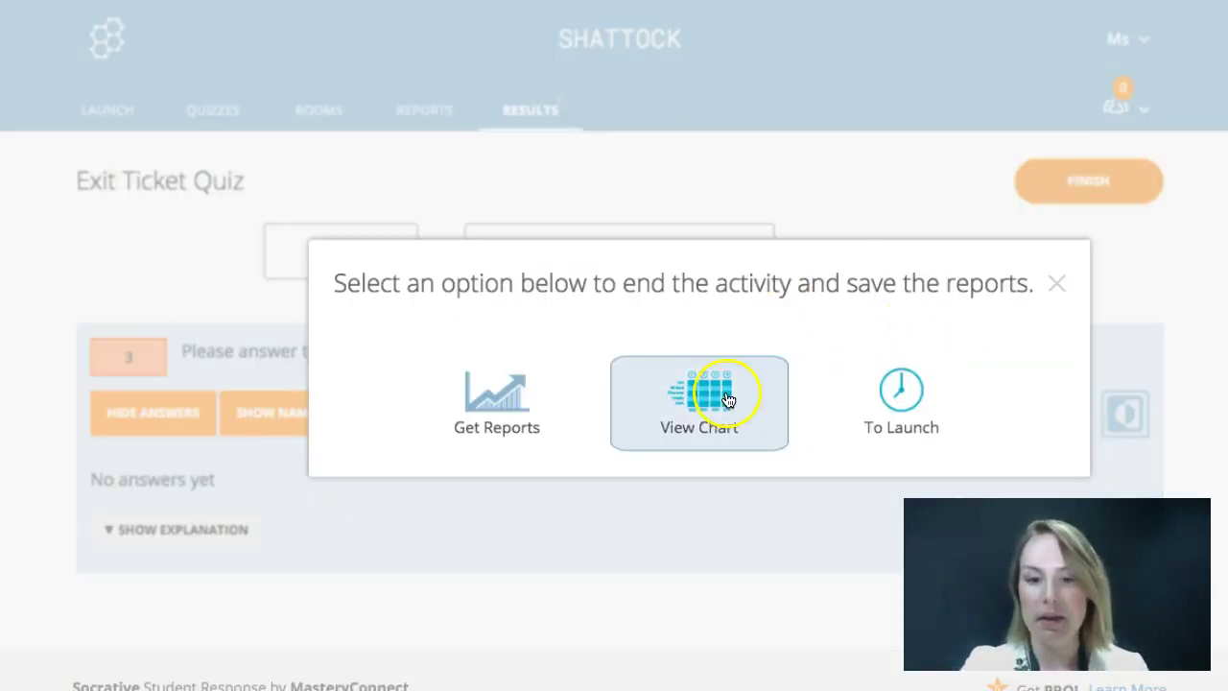
left_click(873, 393)
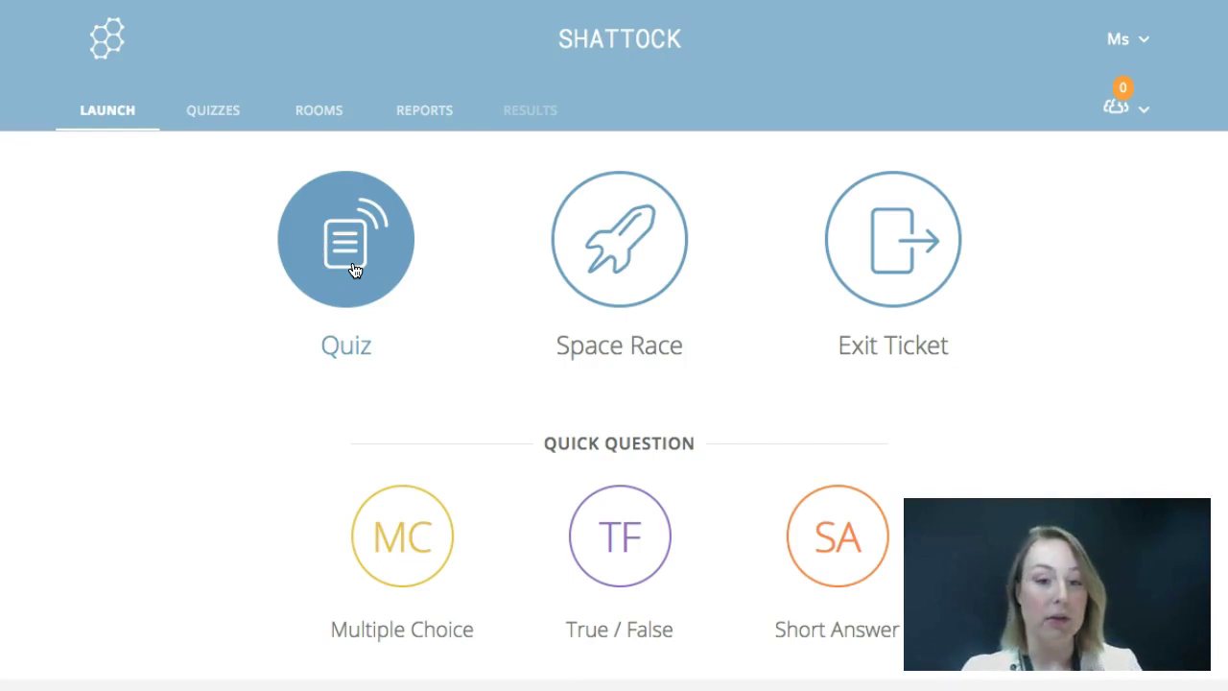
On the Quizzes tab, use Add Quiz > Create New to open an Untitled Quiz.
left_click(214, 113)
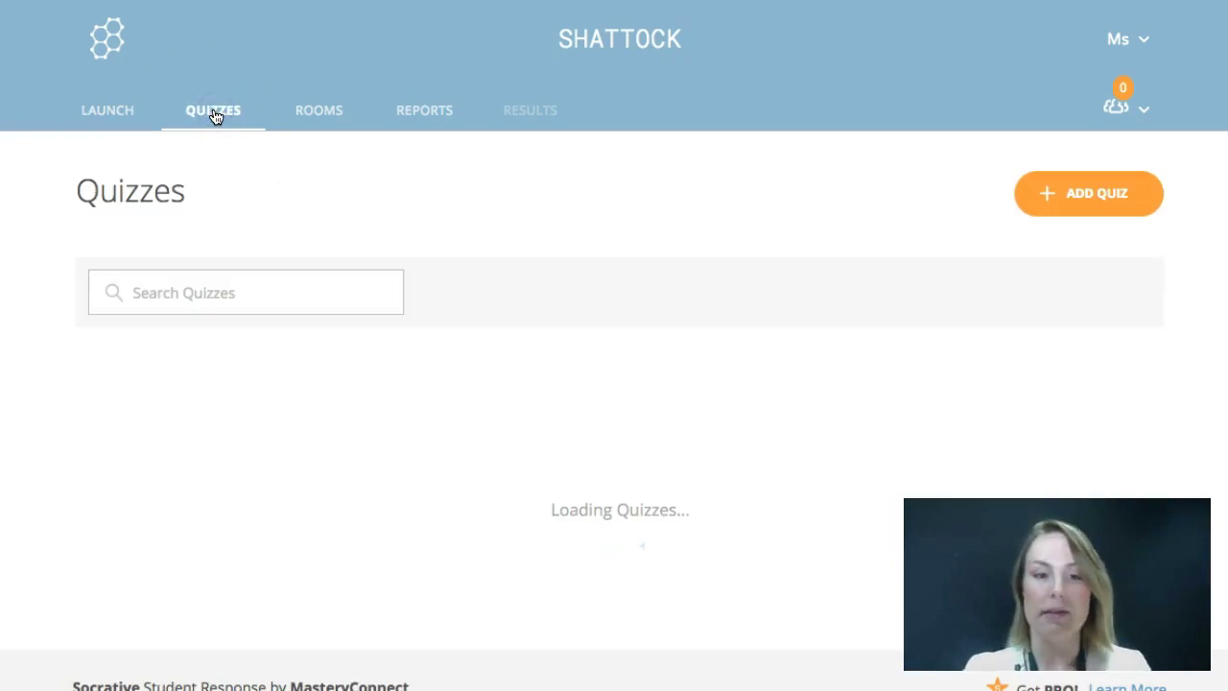
left_click(967, 385)
scroll(967, 386, "down", 1)
left_click(1093, 153)
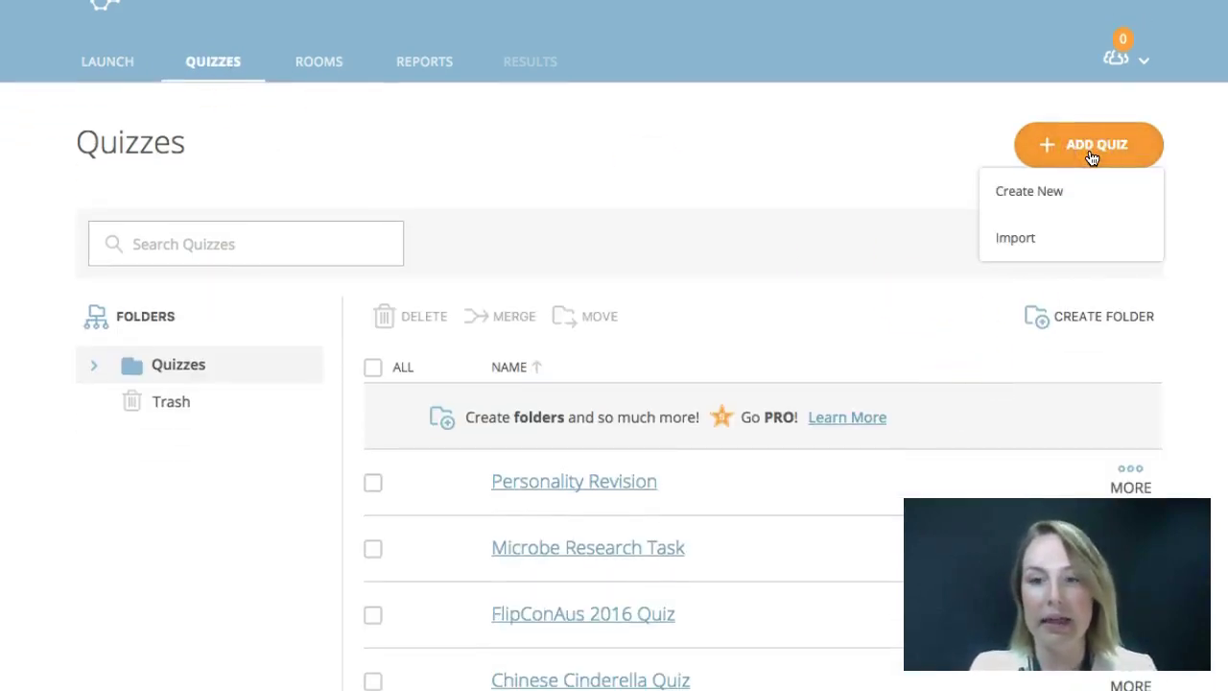
left_click(1053, 191)
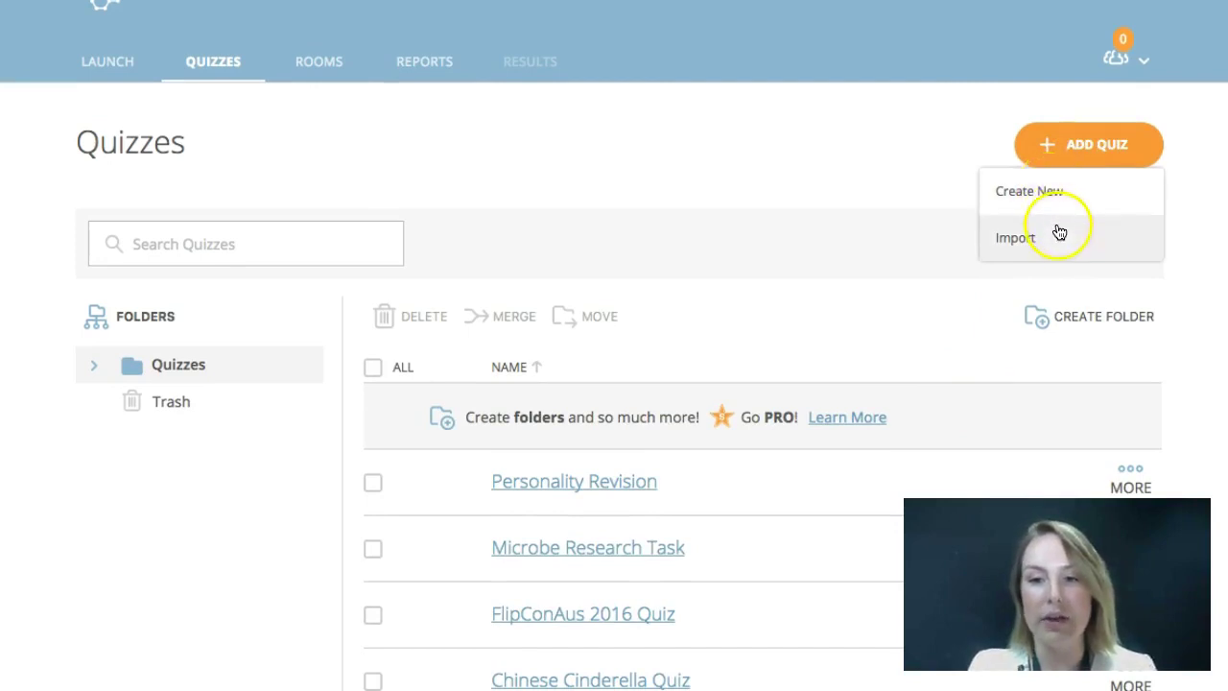
left_click(1068, 193)
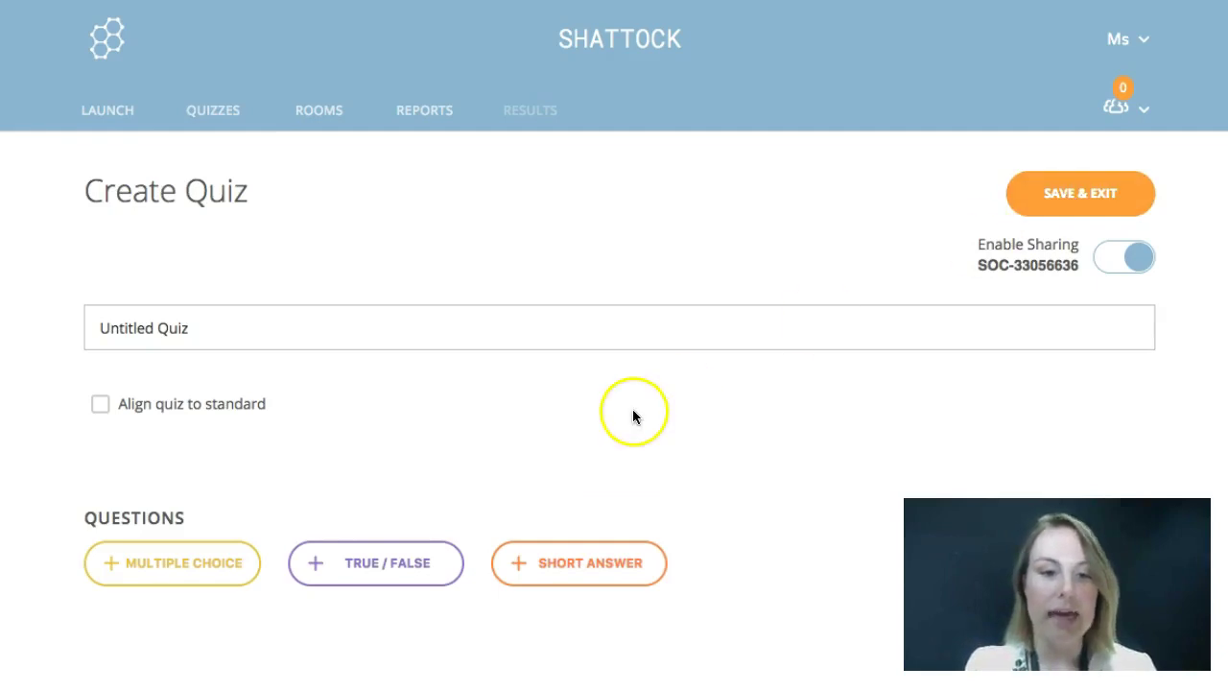
scroll(604, 422, "down", 1)
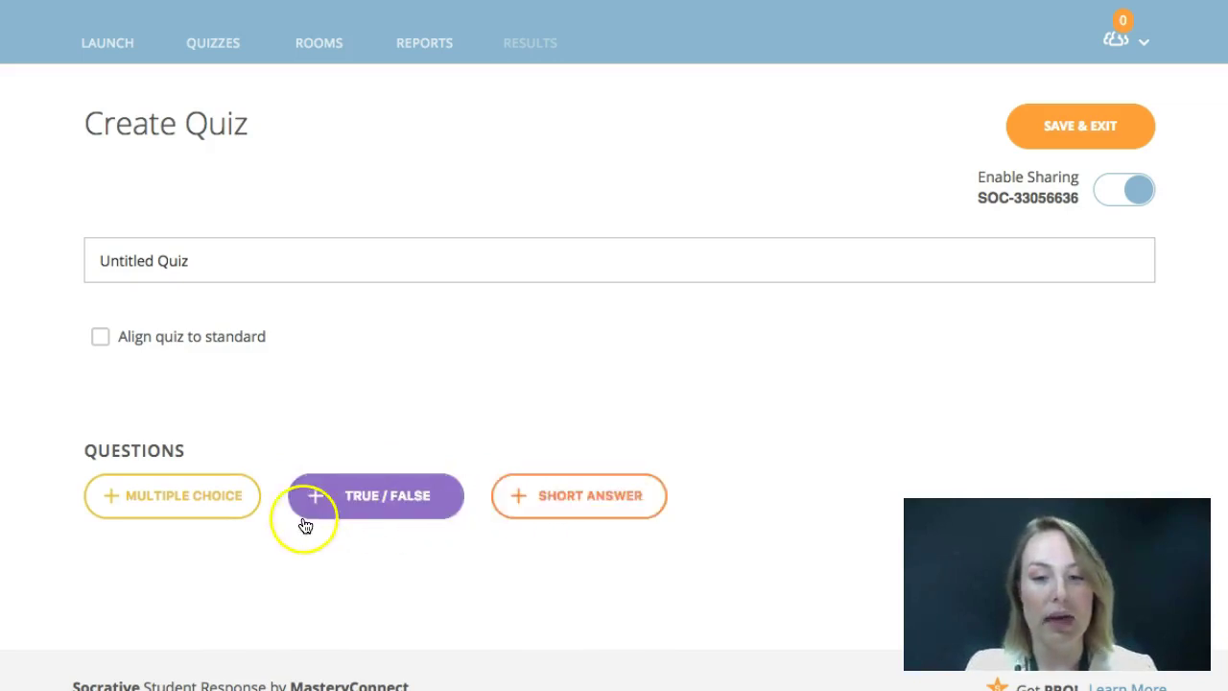
Add a multiple-choice question and mark answer A as correct.
left_click(216, 500)
scroll(1026, 467, "down", 3)
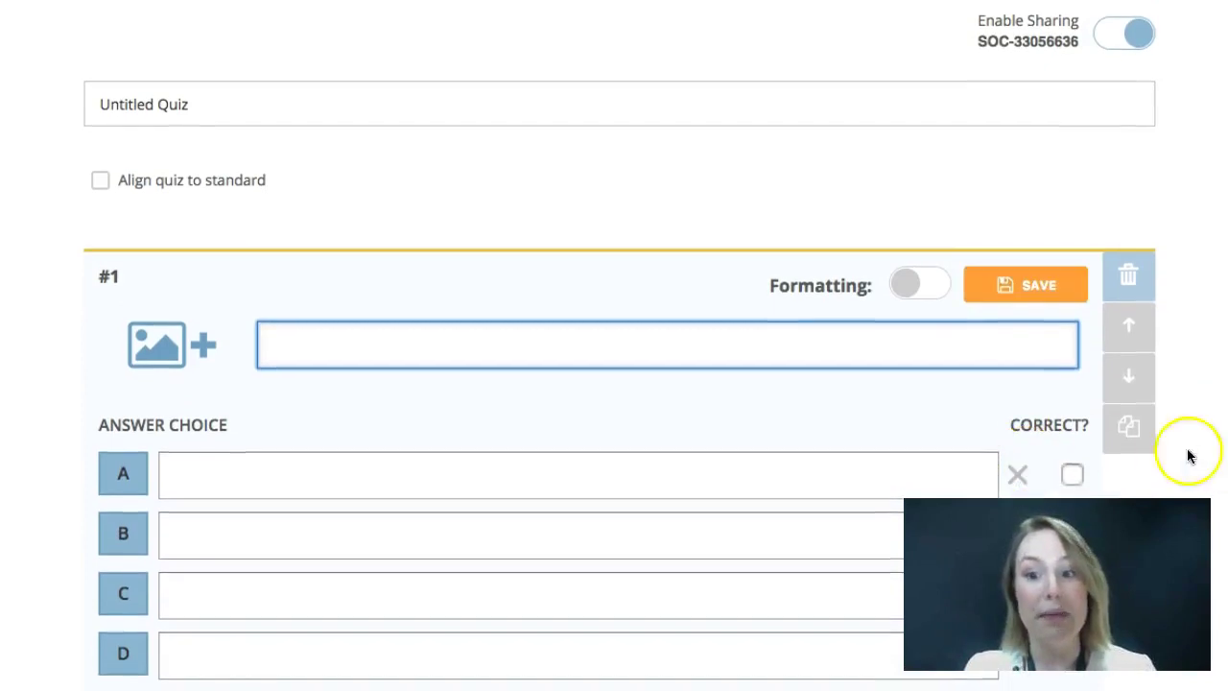
scroll(620, 346, "down", 2)
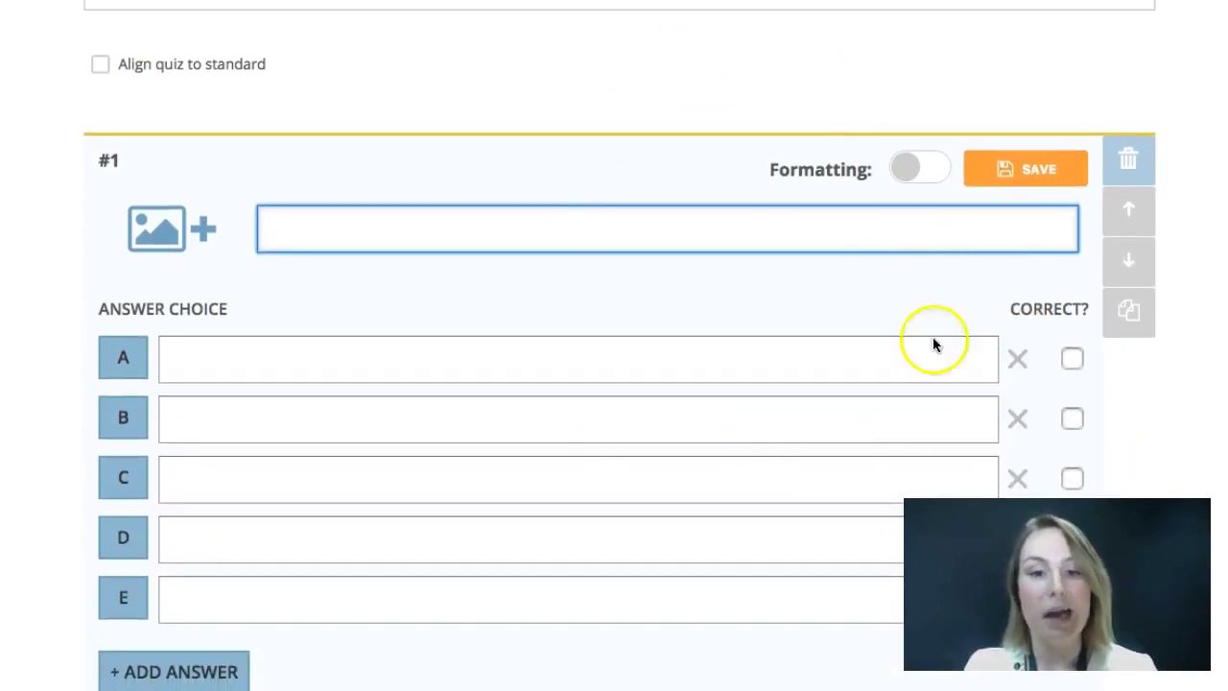
left_click(1073, 360)
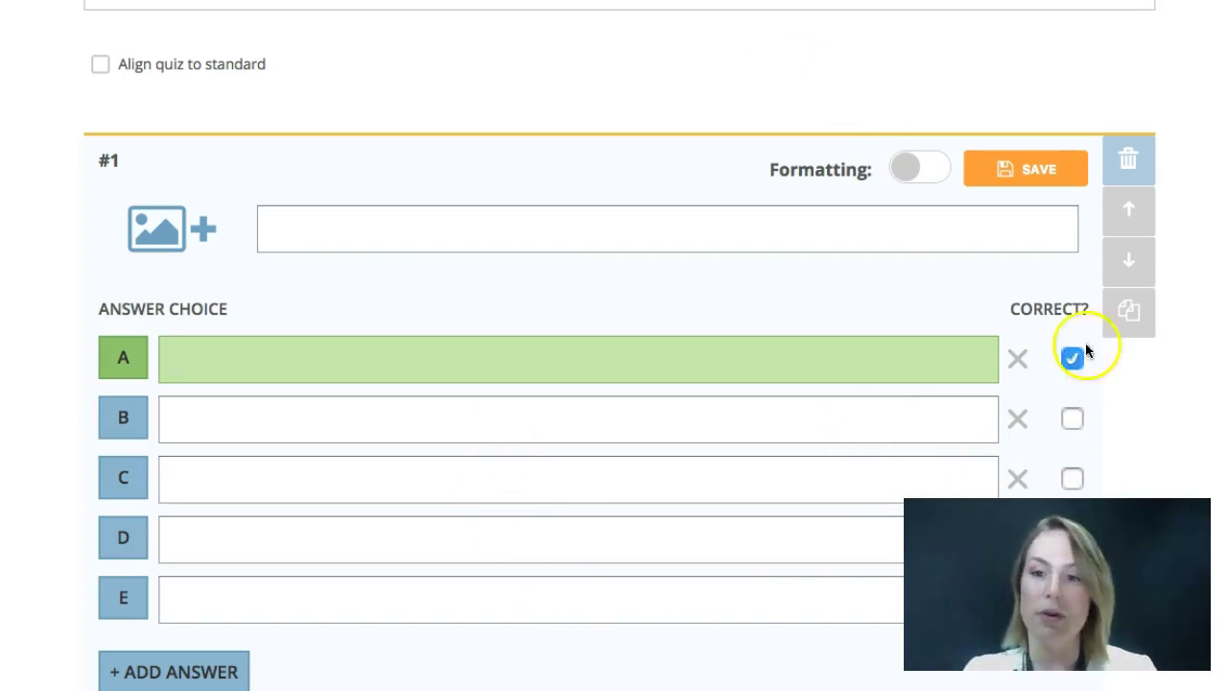
scroll(1187, 236, "up", 5)
Save & Exit the quiz, dismissing the Quiz Problem warnings, then go to Launch.
left_click(1113, 206)
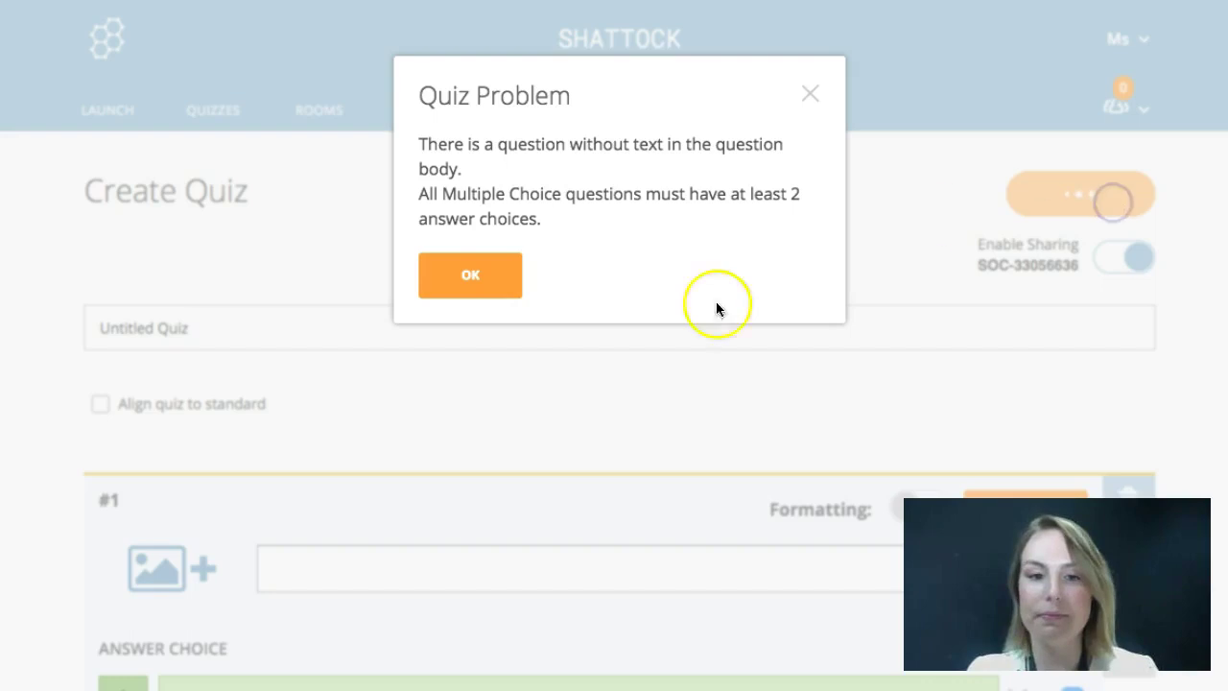
left_click(460, 281)
left_click(102, 109)
left_click(467, 277)
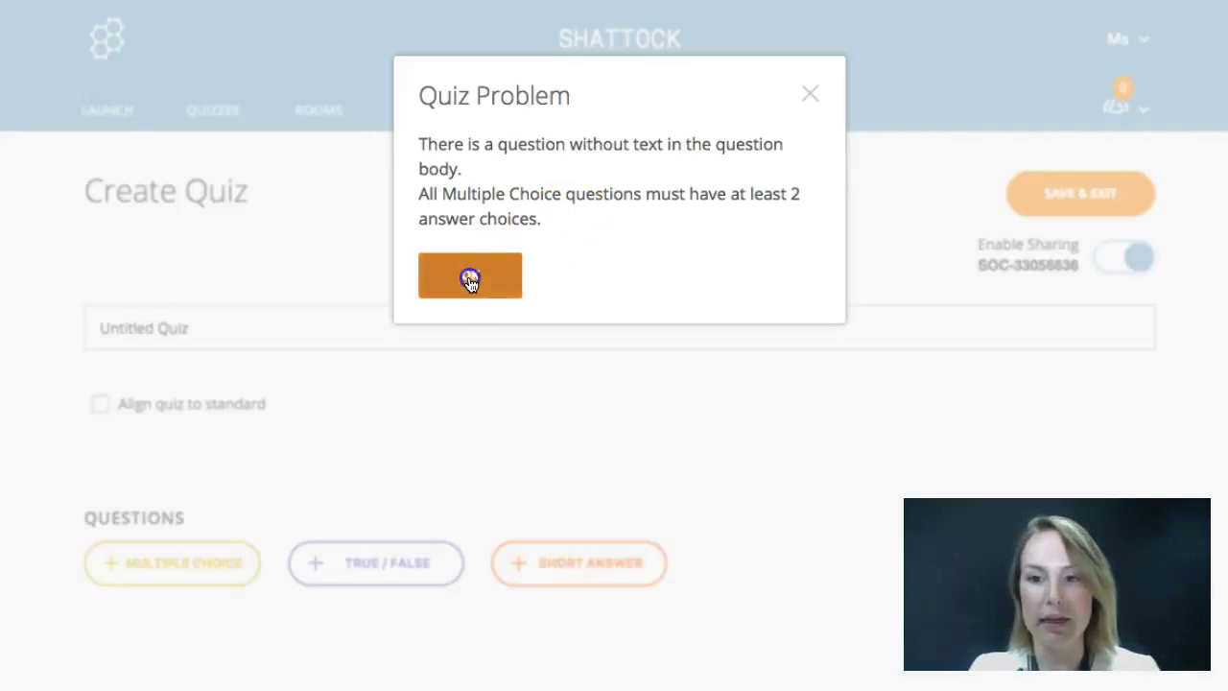
left_click(1094, 221)
left_click(1095, 203)
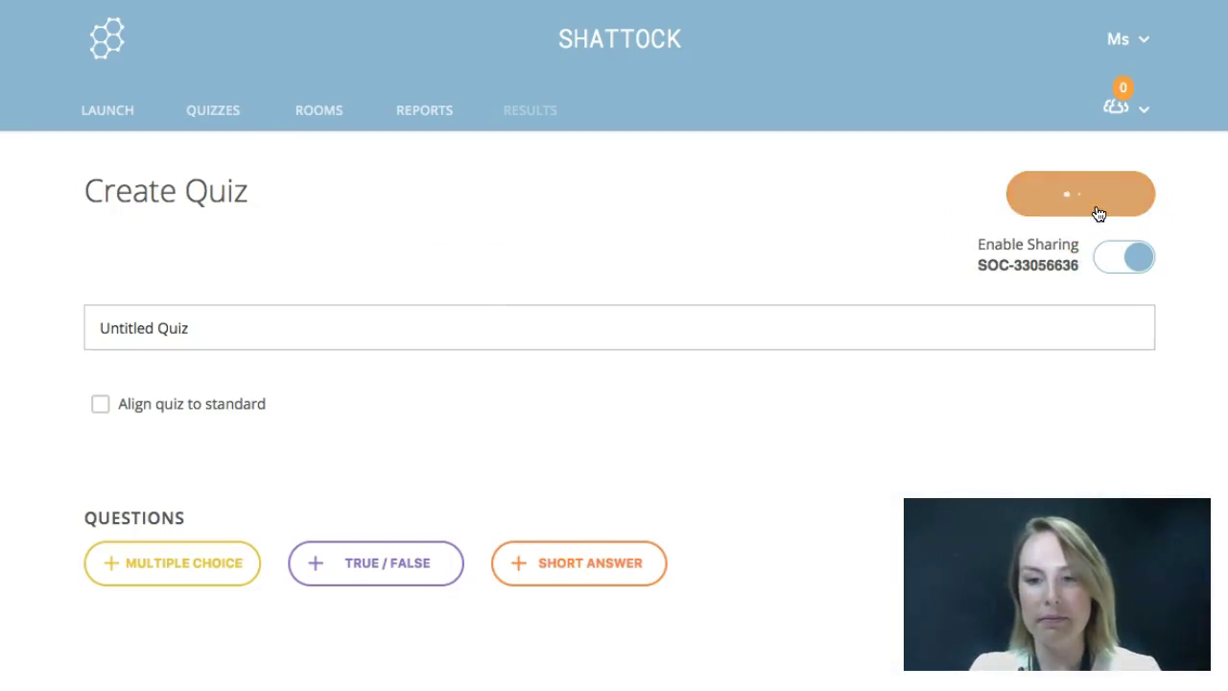
left_click(93, 117)
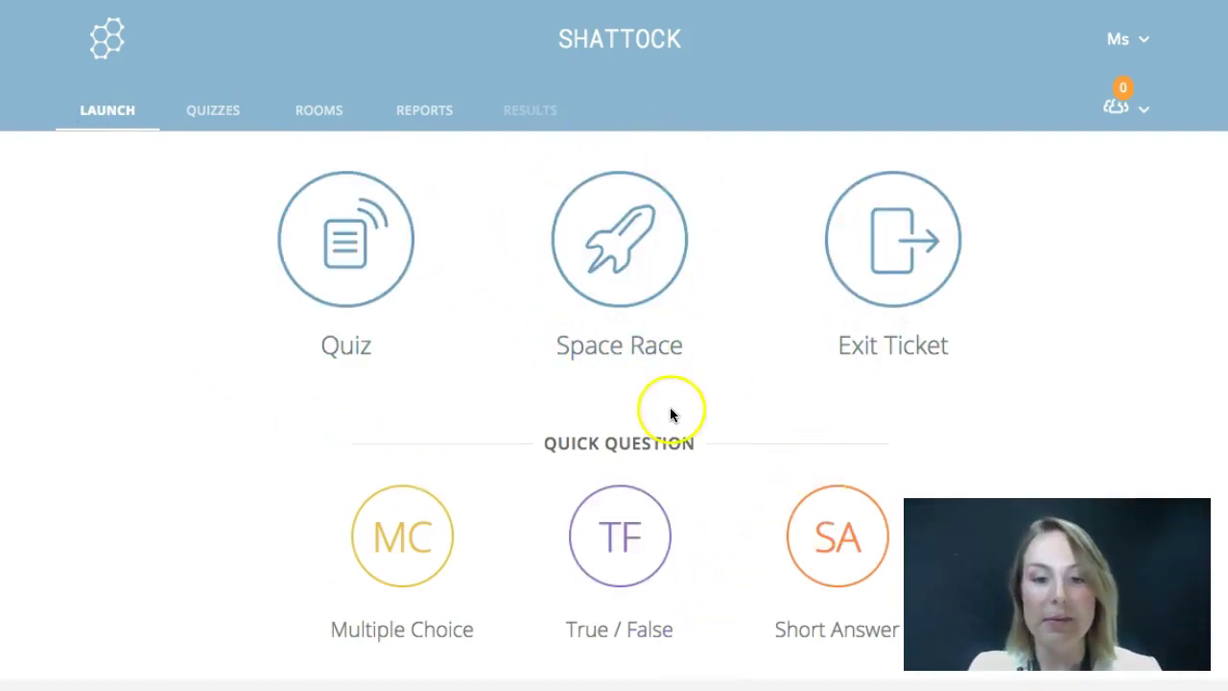
Start a Space Race on Personality Revision with 2 teams using the Rocket icon.
left_click(619, 237)
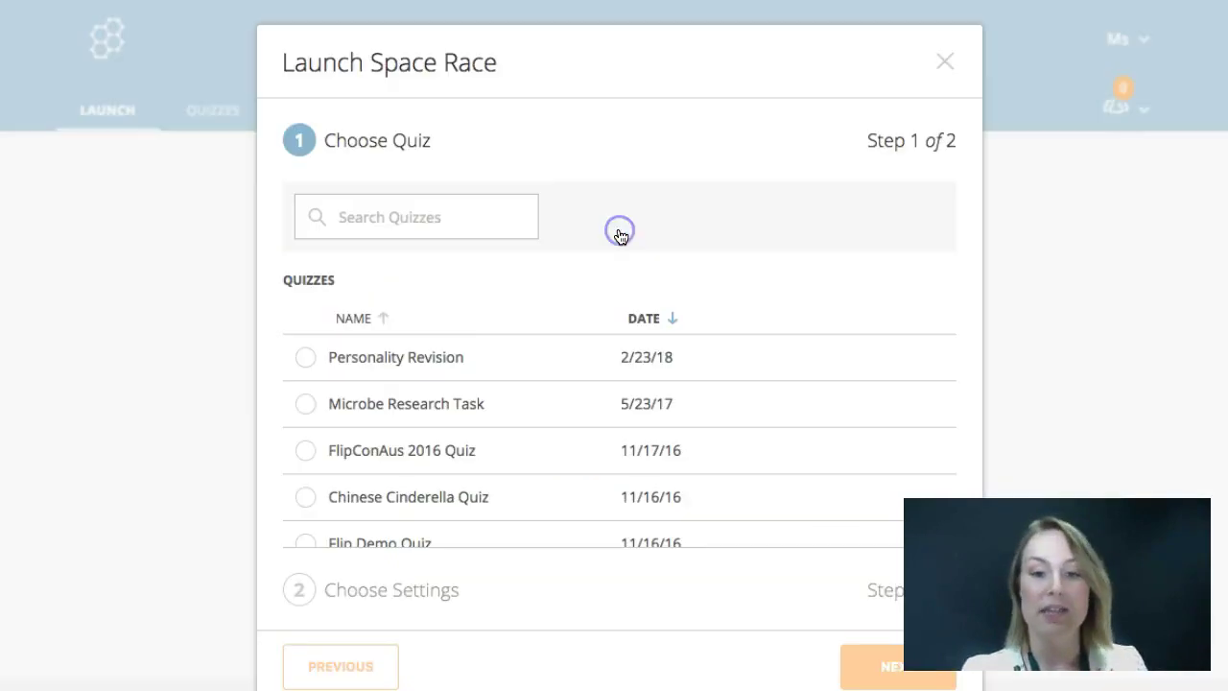
left_click(302, 362)
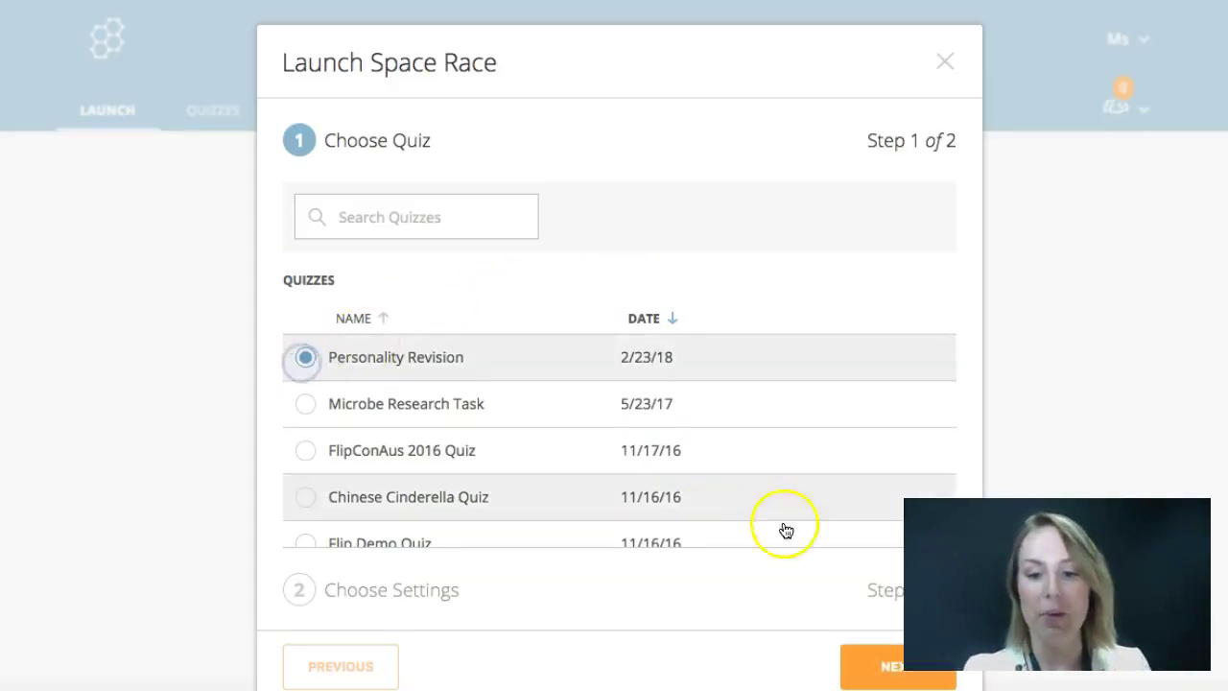
left_click(883, 663)
left_click(323, 313)
left_click(321, 352)
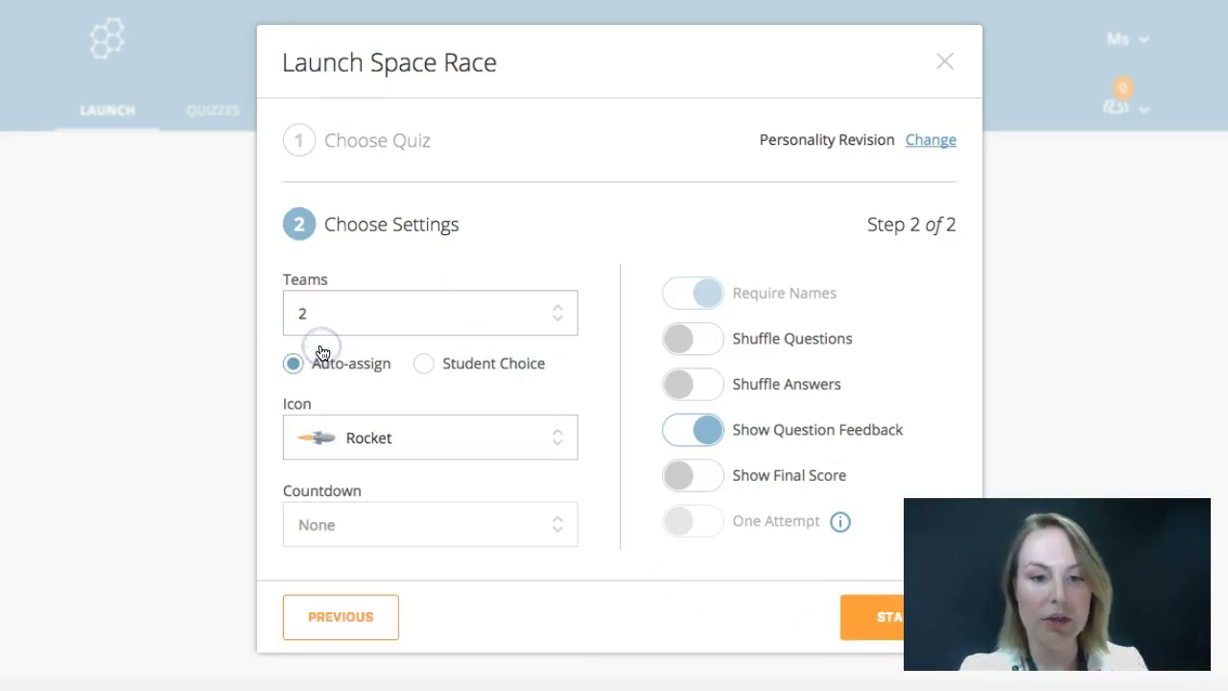
left_click(382, 443)
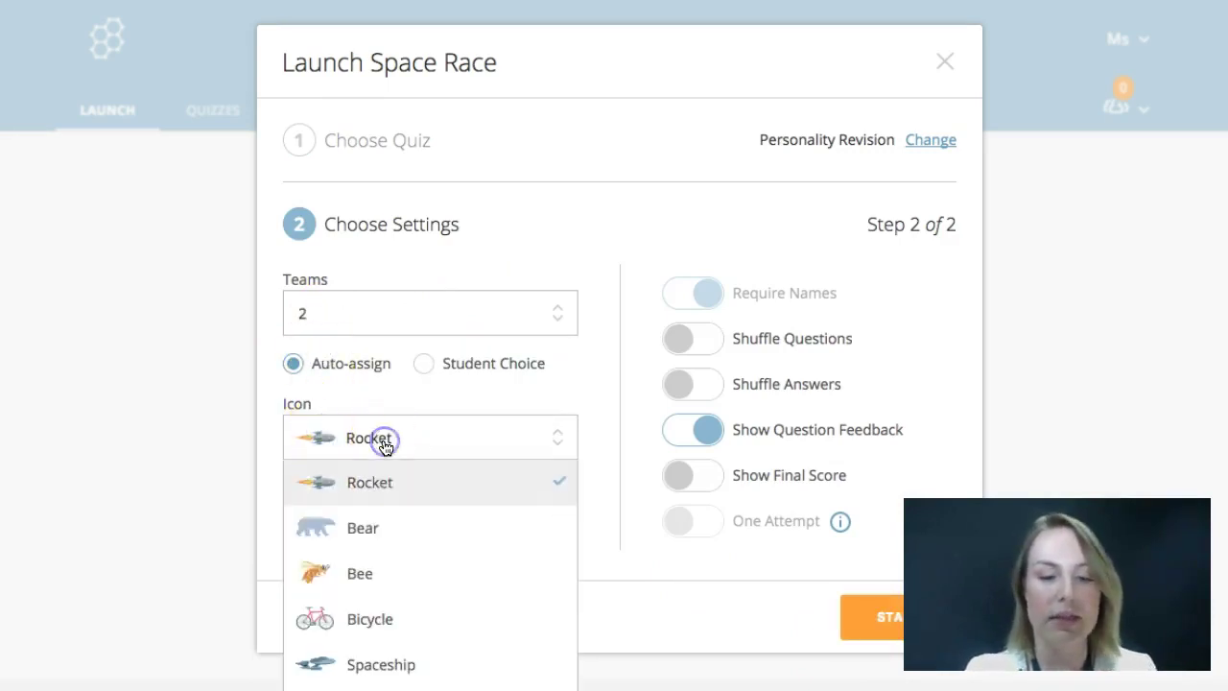
left_click(375, 485)
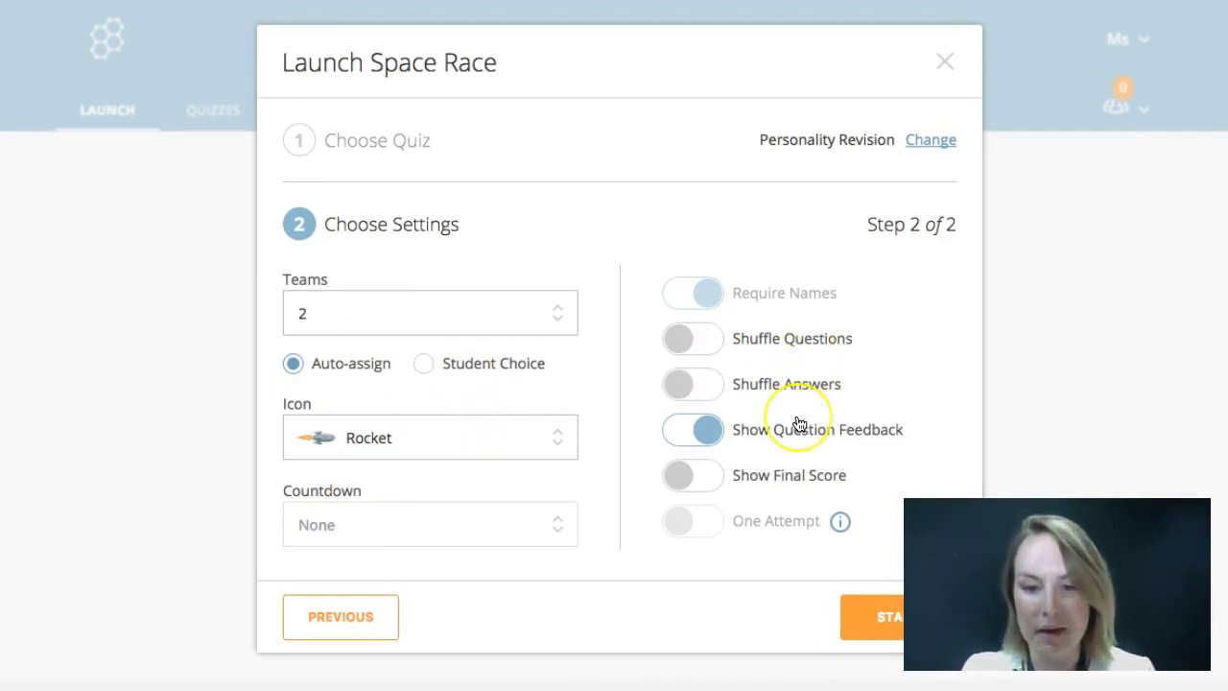
left_click(891, 617)
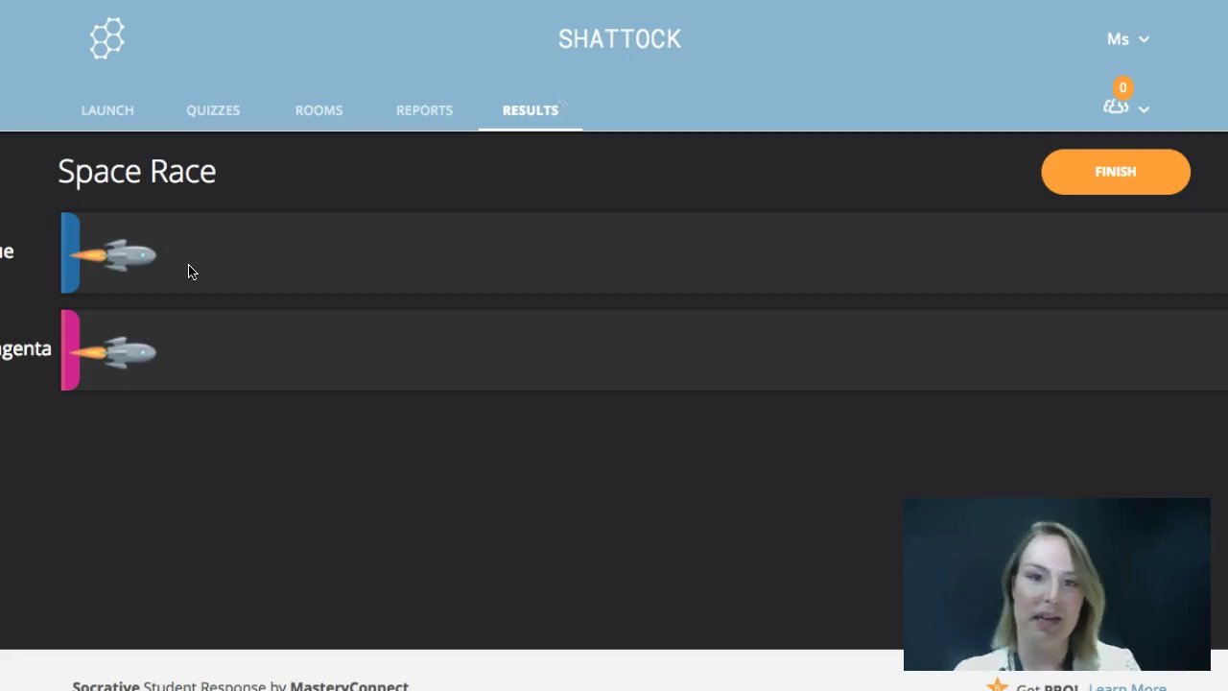
Switch to the Launch tab, leaving the Space Race running.
left_click(96, 107)
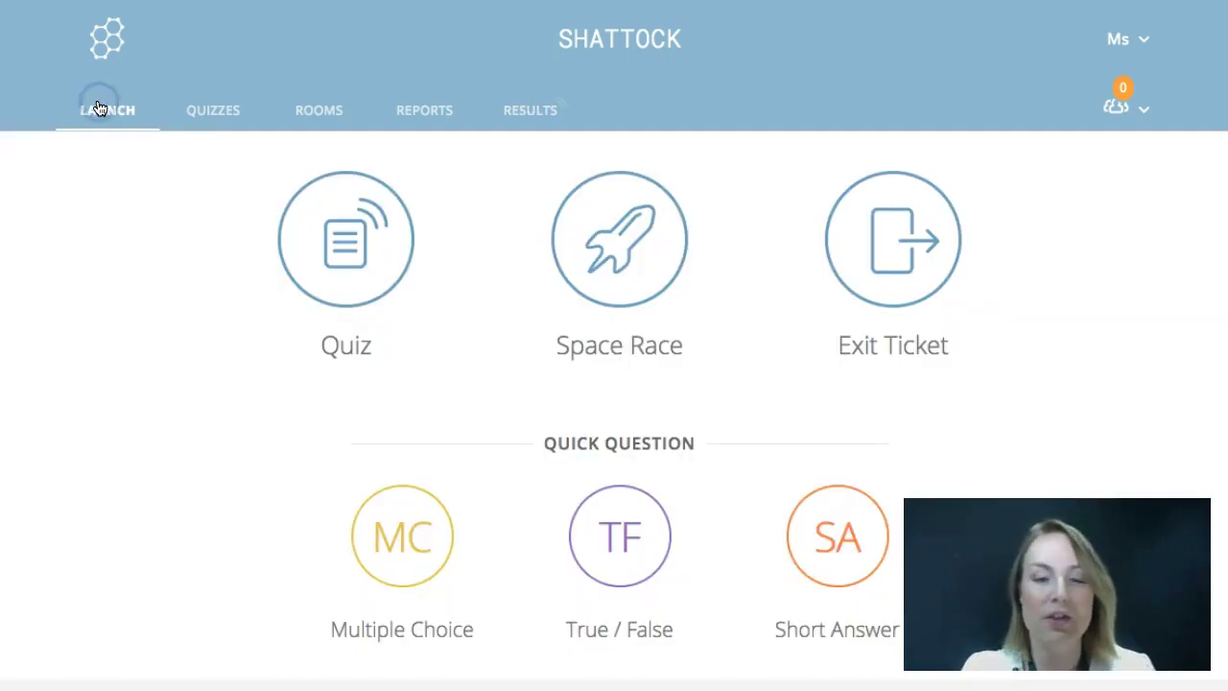